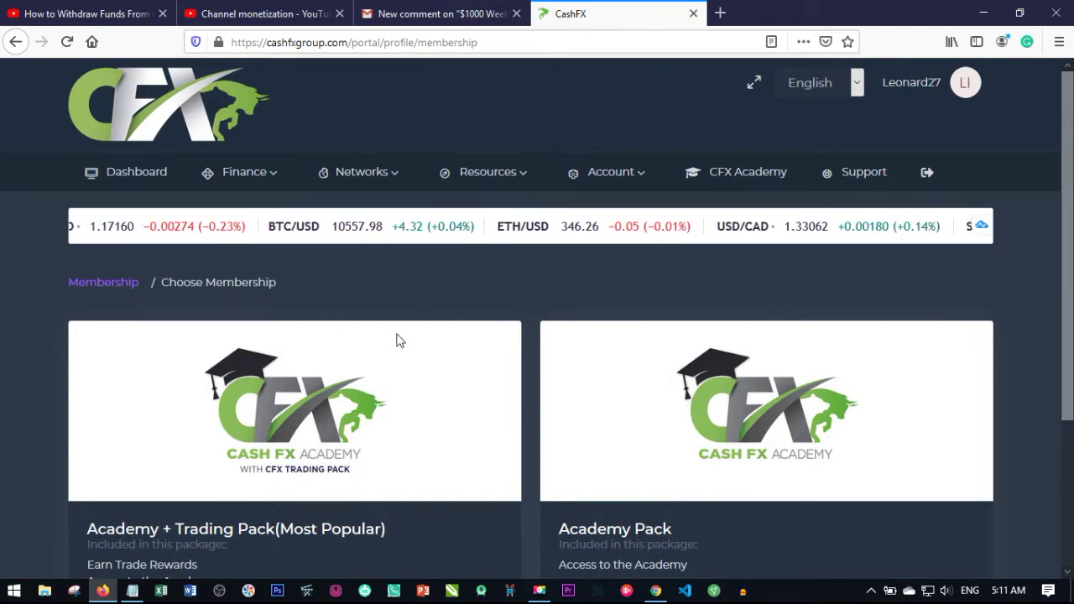
Examine what the Academy + Trading Pack and Academy Pack memberships include on the Choose Membership page.
{"action": "left_click", "coordinate": [316, 172]}
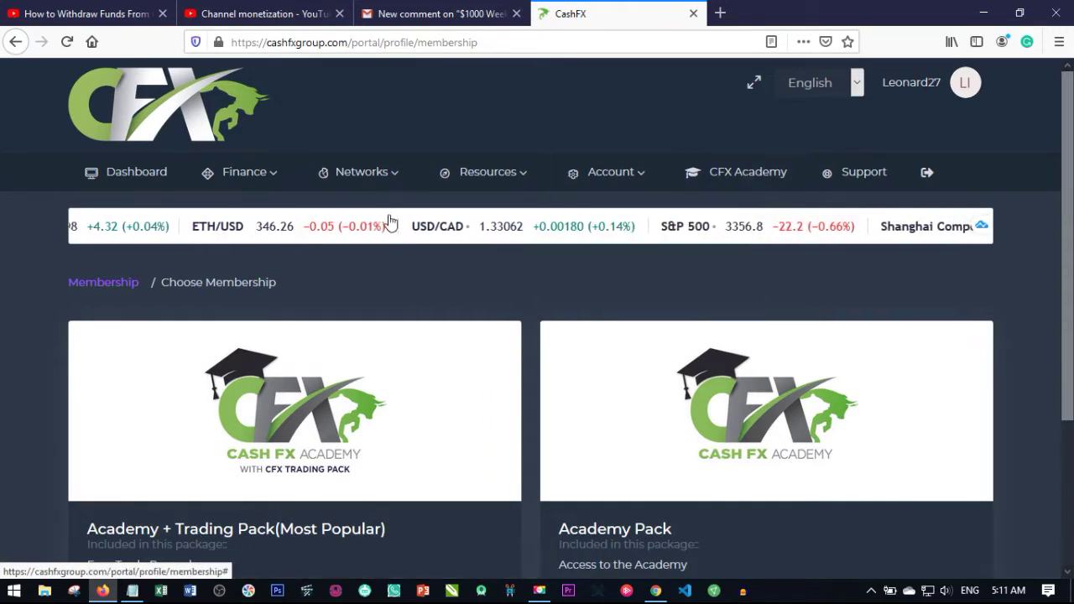
{"action": "scroll", "coordinate": [285, 369], "scroll_direction": "down", "scroll_amount": 2}
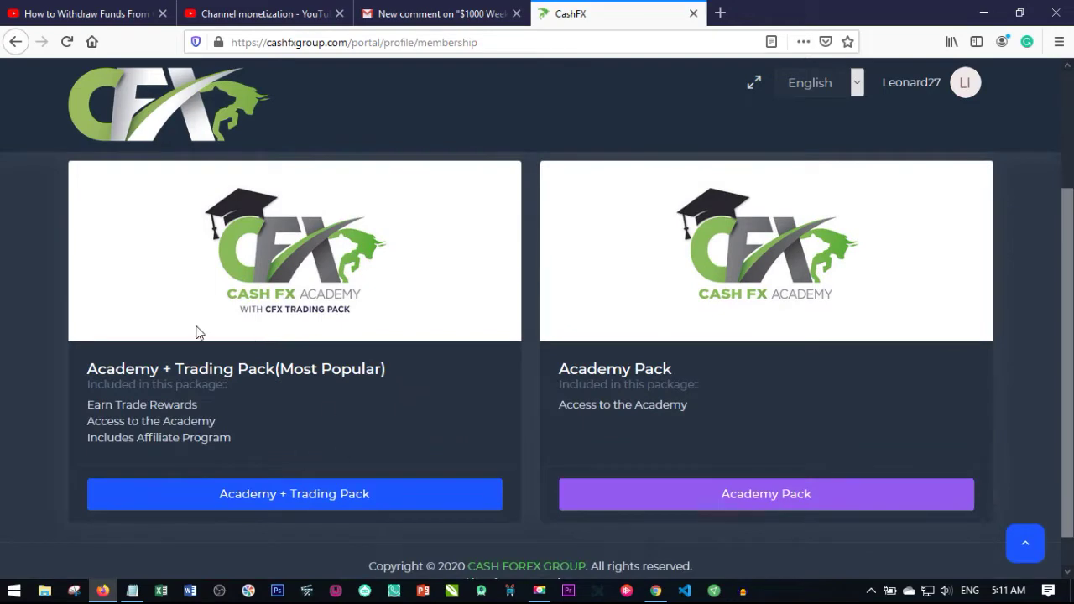
{"action": "scroll", "coordinate": [379, 357], "scroll_direction": "up", "scroll_amount": 2}
{"action": "scroll", "coordinate": [321, 295], "scroll_direction": "down", "scroll_amount": 2}
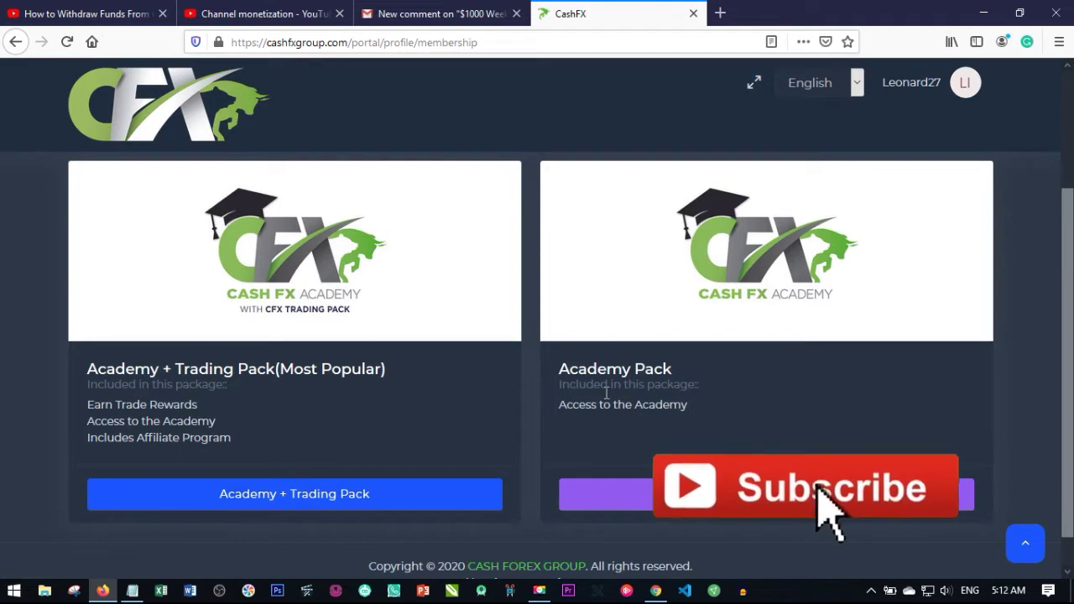
{"action": "scroll", "coordinate": [649, 457], "scroll_direction": "up", "scroll_amount": 3}
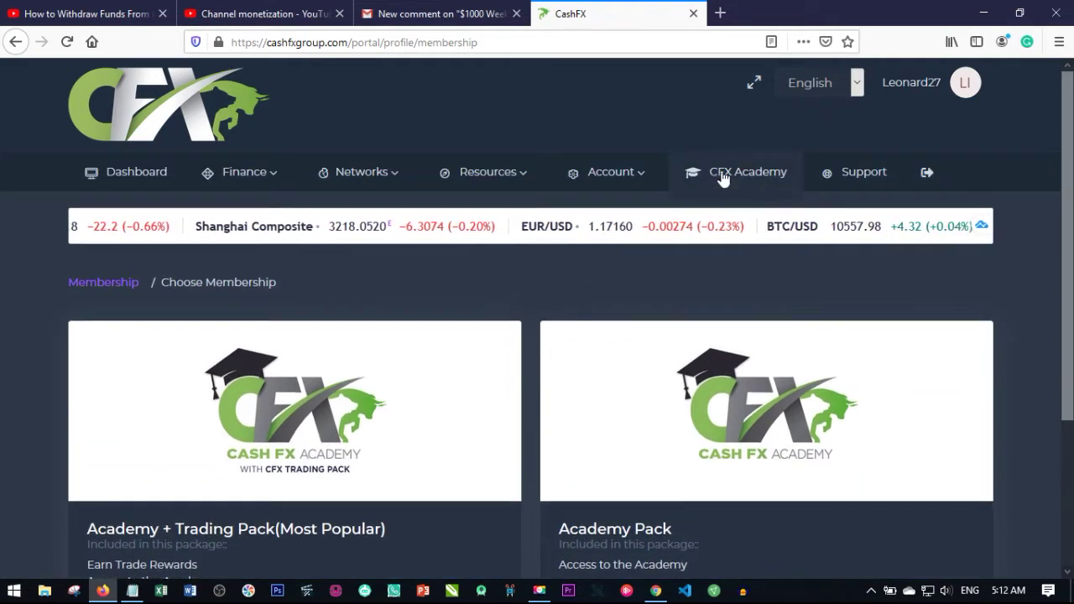
{"action": "scroll", "coordinate": [780, 395], "scroll_direction": "down", "scroll_amount": 3}
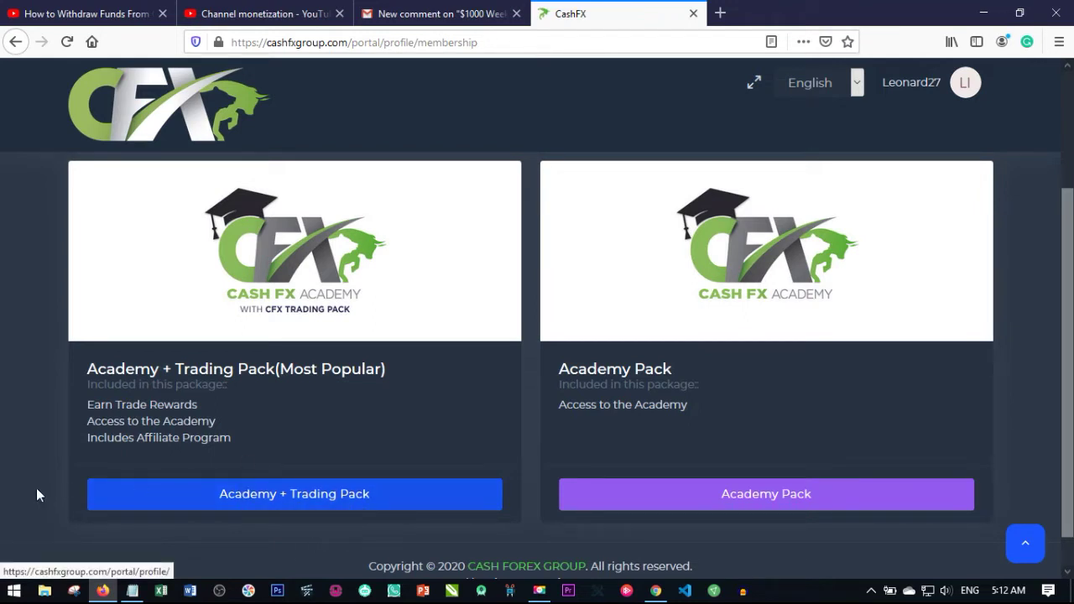
Choose the Academy + Trading Pack membership and look over the Elemental packs with their deposit and leadership program amounts.
{"action": "left_click", "coordinate": [289, 501]}
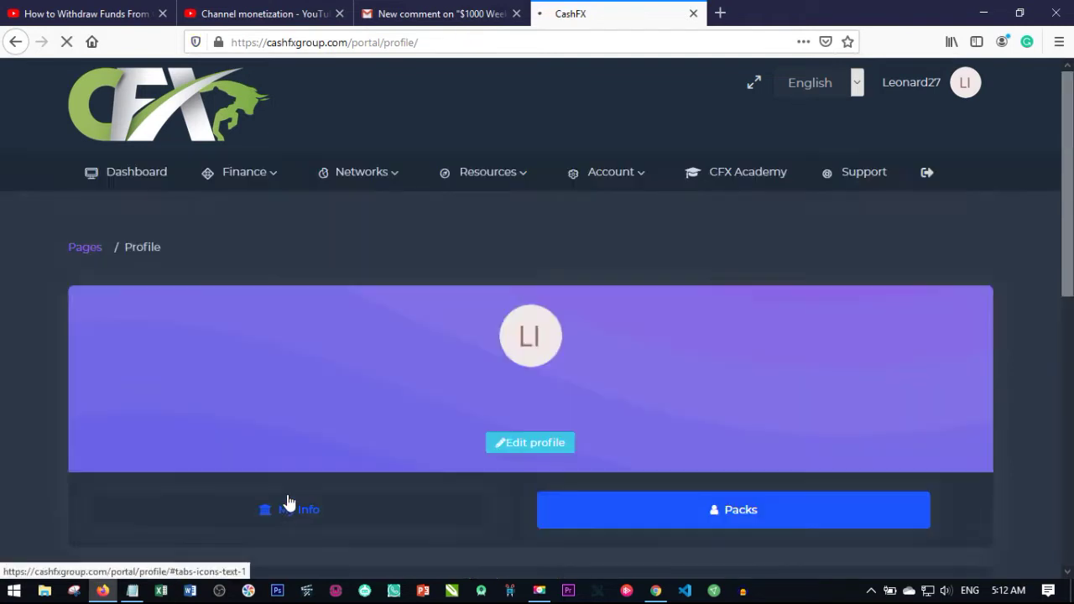
{"action": "scroll", "coordinate": [432, 425], "scroll_direction": "down", "scroll_amount": 2}
{"action": "scroll", "coordinate": [433, 425], "scroll_direction": "down", "scroll_amount": 4}
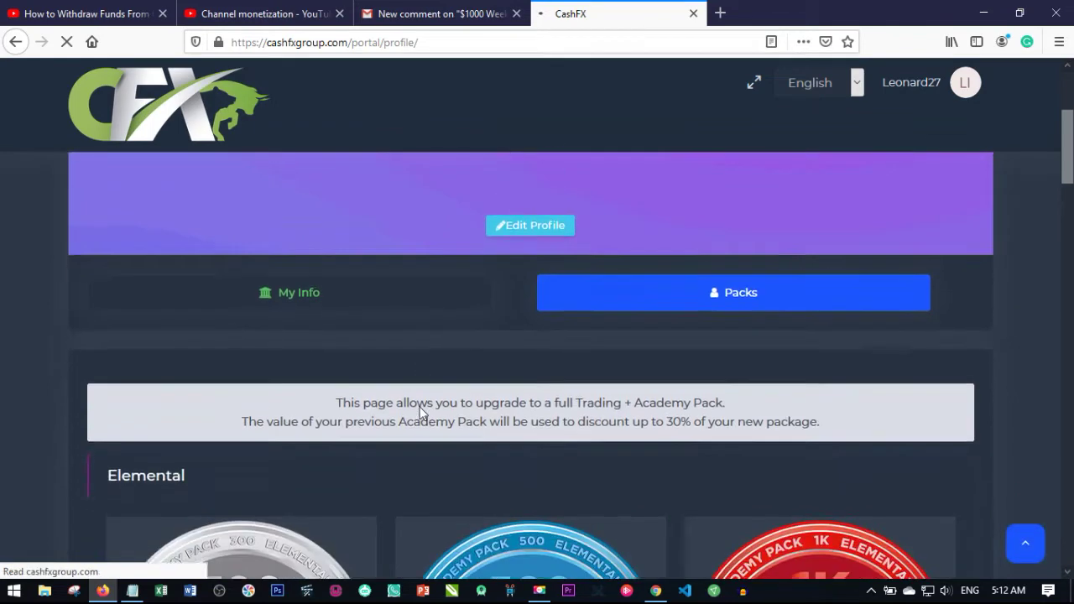
{"action": "scroll", "coordinate": [442, 363], "scroll_direction": "down", "scroll_amount": 2}
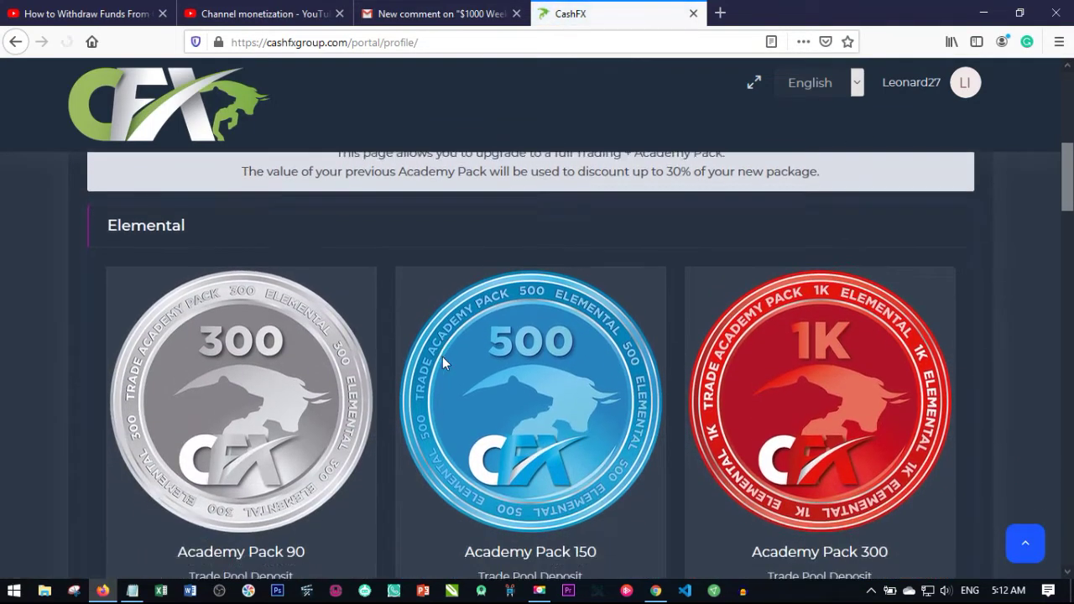
{"action": "scroll", "coordinate": [565, 295], "scroll_direction": "down", "scroll_amount": 1}
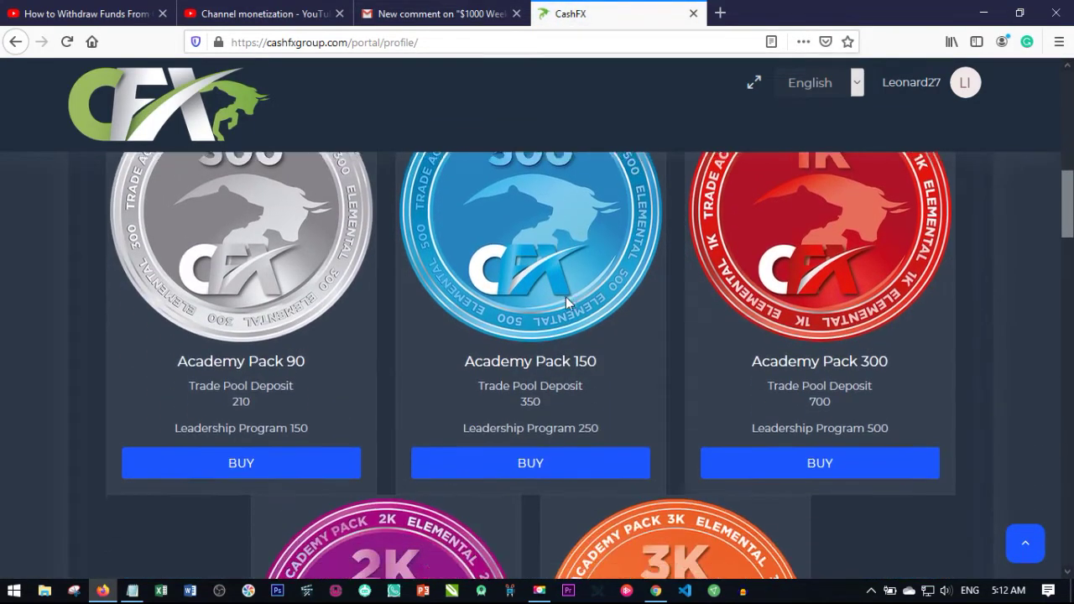
{"action": "scroll", "coordinate": [789, 259], "scroll_direction": "up", "scroll_amount": 2}
{"action": "scroll", "coordinate": [797, 278], "scroll_direction": "down", "scroll_amount": 6}
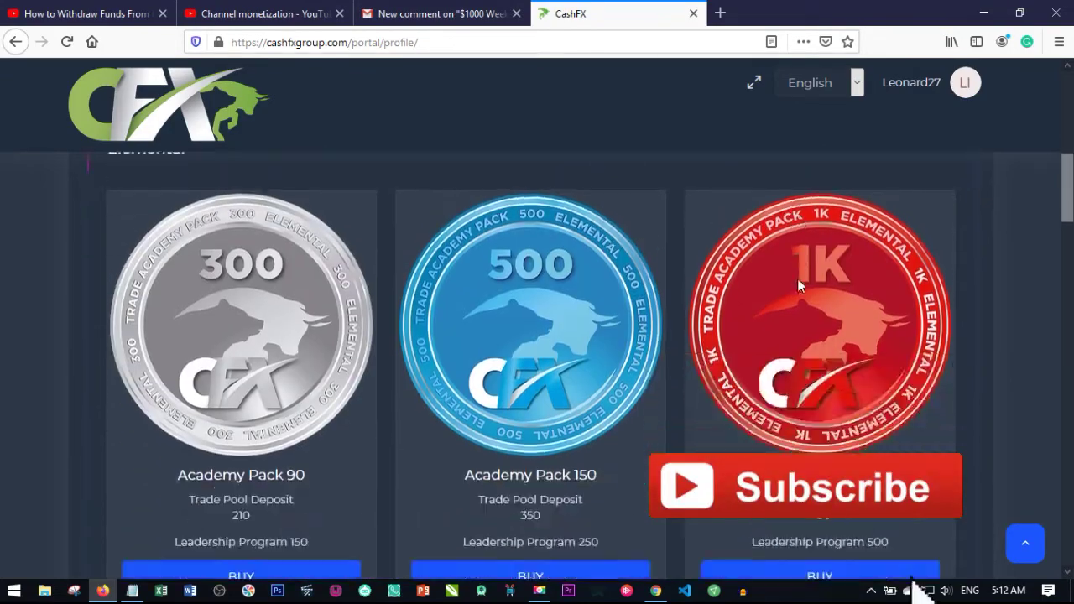
Examine the Advanced packs and the larger packs, up to Academy Pack 30,000.
{"action": "scroll", "coordinate": [576, 287], "scroll_direction": "down", "scroll_amount": 15}
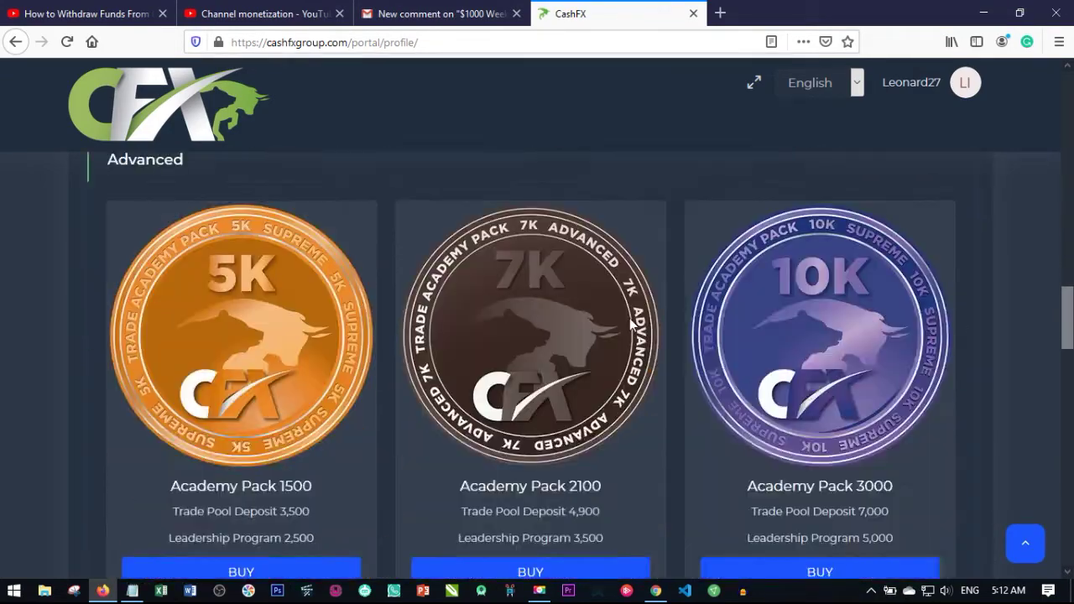
{"action": "scroll", "coordinate": [615, 339], "scroll_direction": "down", "scroll_amount": 9}
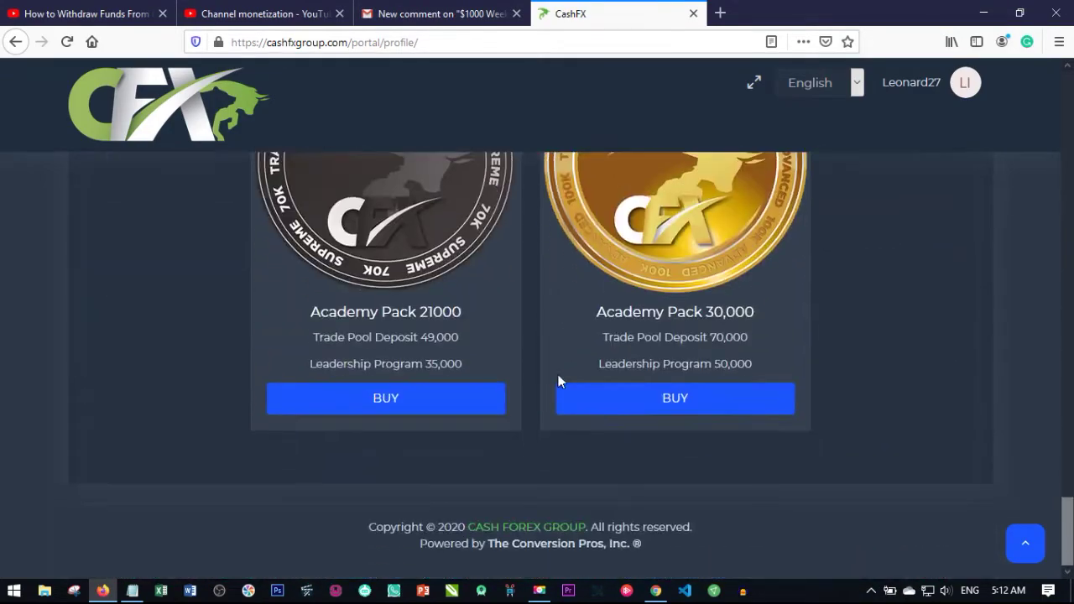
{"action": "scroll", "coordinate": [438, 359], "scroll_direction": "up", "scroll_amount": 7}
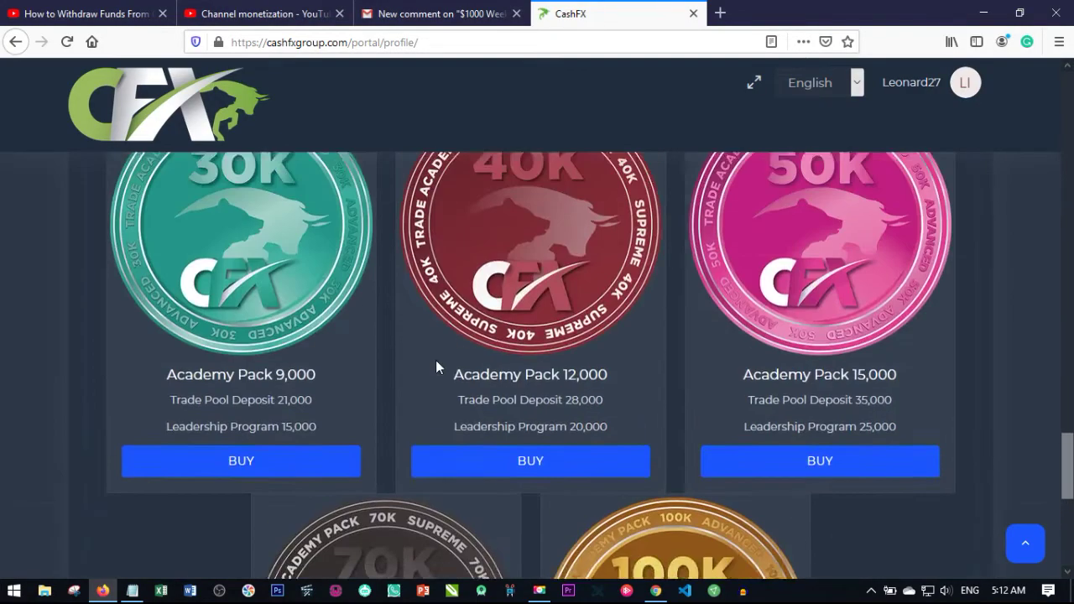
{"action": "scroll", "coordinate": [449, 352], "scroll_direction": "down", "scroll_amount": 4}
{"action": "scroll", "coordinate": [449, 352], "scroll_direction": "down", "scroll_amount": 4}
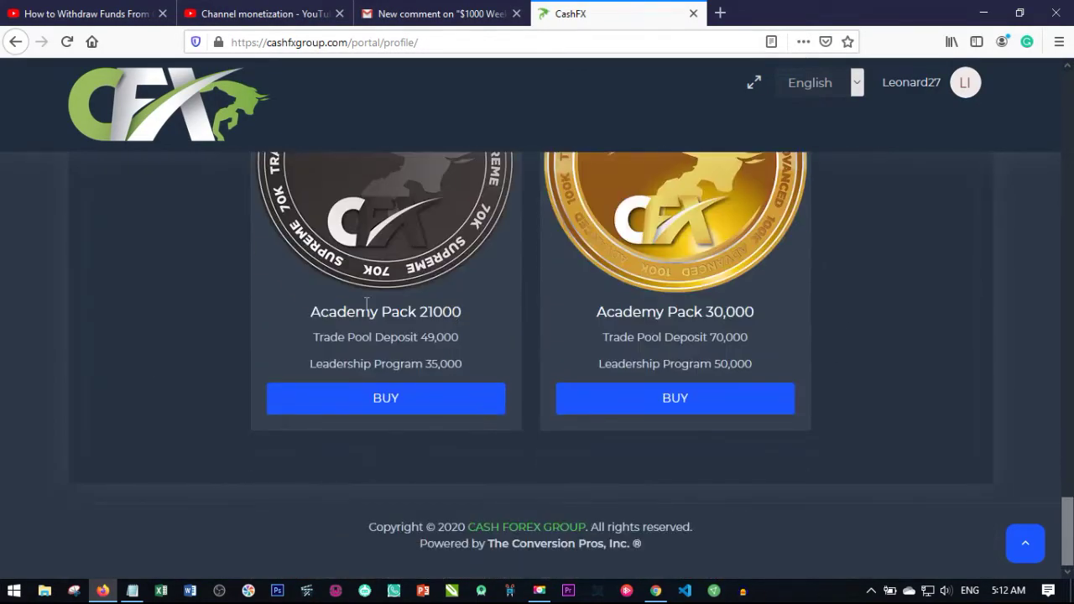
{"action": "scroll", "coordinate": [370, 298], "scroll_direction": "up", "scroll_amount": 4}
{"action": "scroll", "coordinate": [372, 299], "scroll_direction": "down", "scroll_amount": 4}
{"action": "scroll", "coordinate": [588, 319], "scroll_direction": "up", "scroll_amount": 1}
{"action": "scroll", "coordinate": [588, 322], "scroll_direction": "up", "scroll_amount": 1}
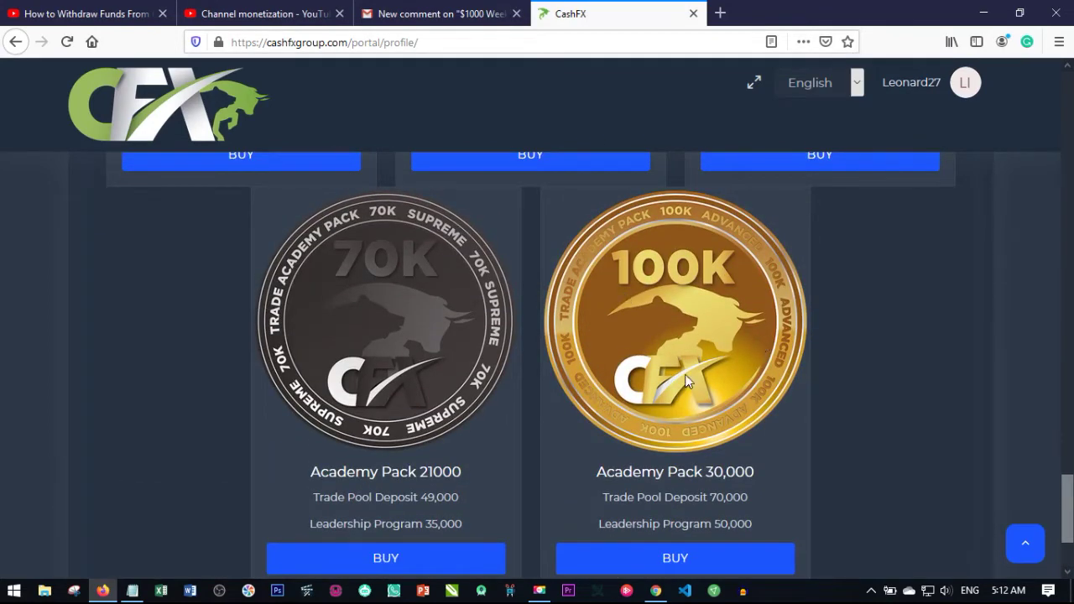
Open the purchase page for Academy Pack 30,000 and examine its price, payment notes, personal information fields and terms of sale.
{"action": "scroll", "coordinate": [594, 465], "scroll_direction": "down", "scroll_amount": 2}
{"action": "left_click", "coordinate": [662, 405]}
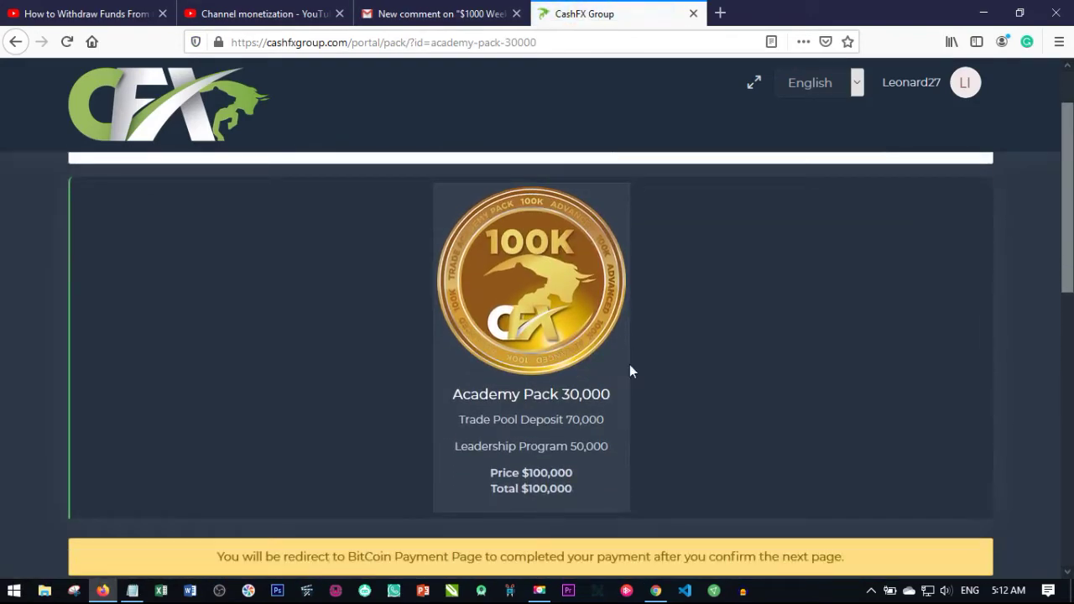
{"action": "scroll", "coordinate": [631, 370], "scroll_direction": "down", "scroll_amount": 8}
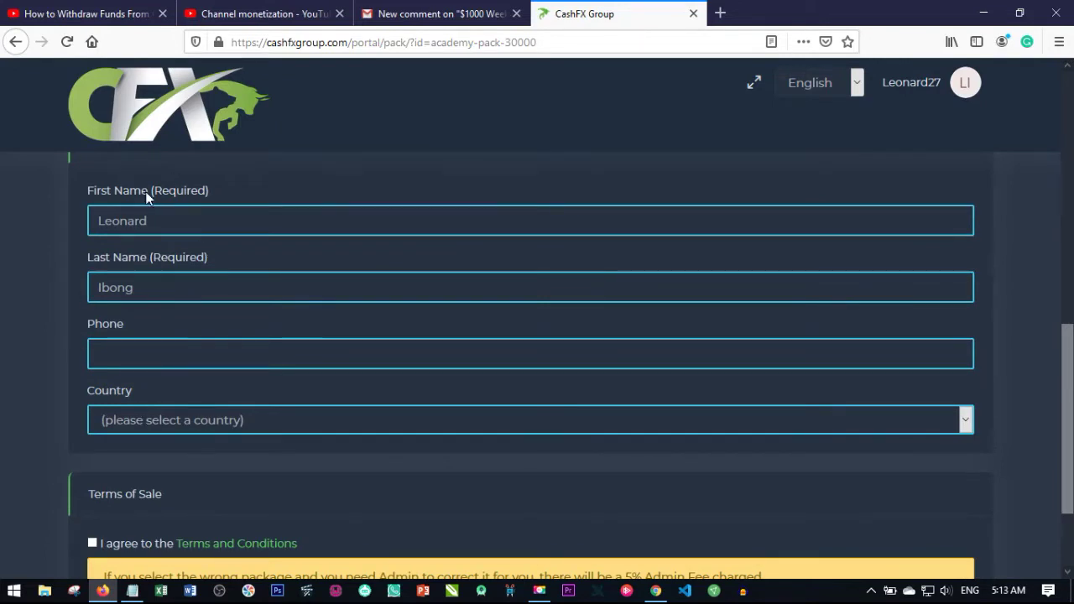
{"action": "scroll", "coordinate": [213, 427], "scroll_direction": "down", "scroll_amount": 2}
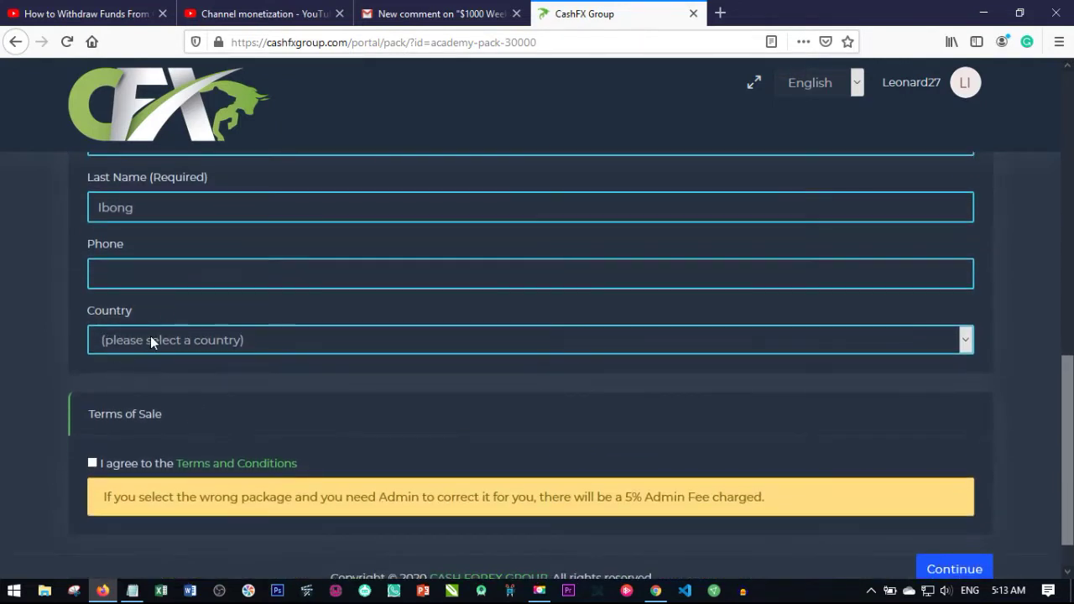
{"action": "scroll", "coordinate": [111, 228], "scroll_direction": "up", "scroll_amount": 2}
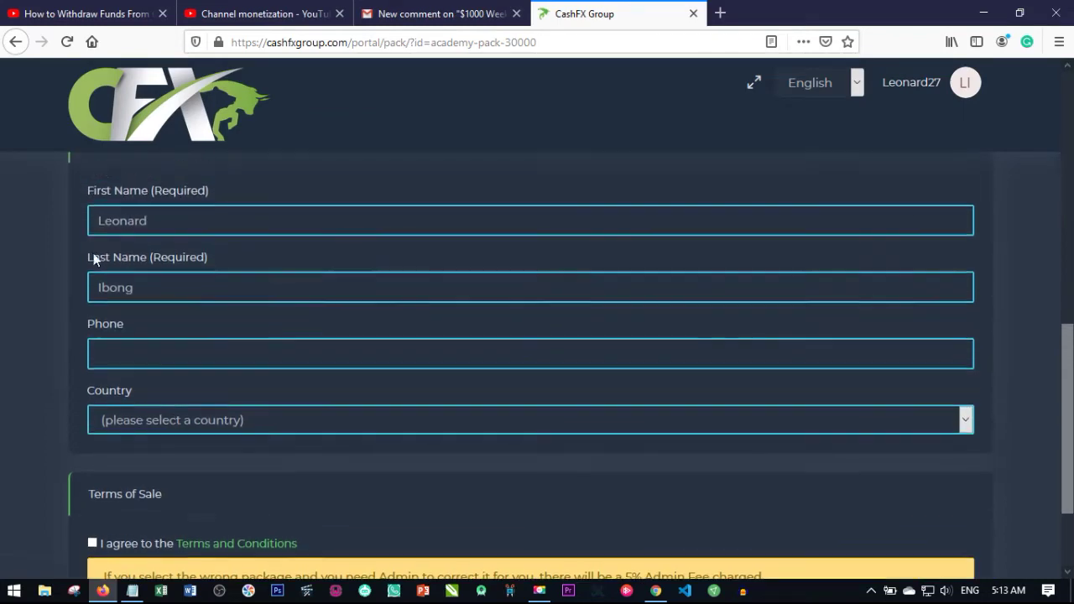
{"action": "scroll", "coordinate": [257, 385], "scroll_direction": "down", "scroll_amount": 3}
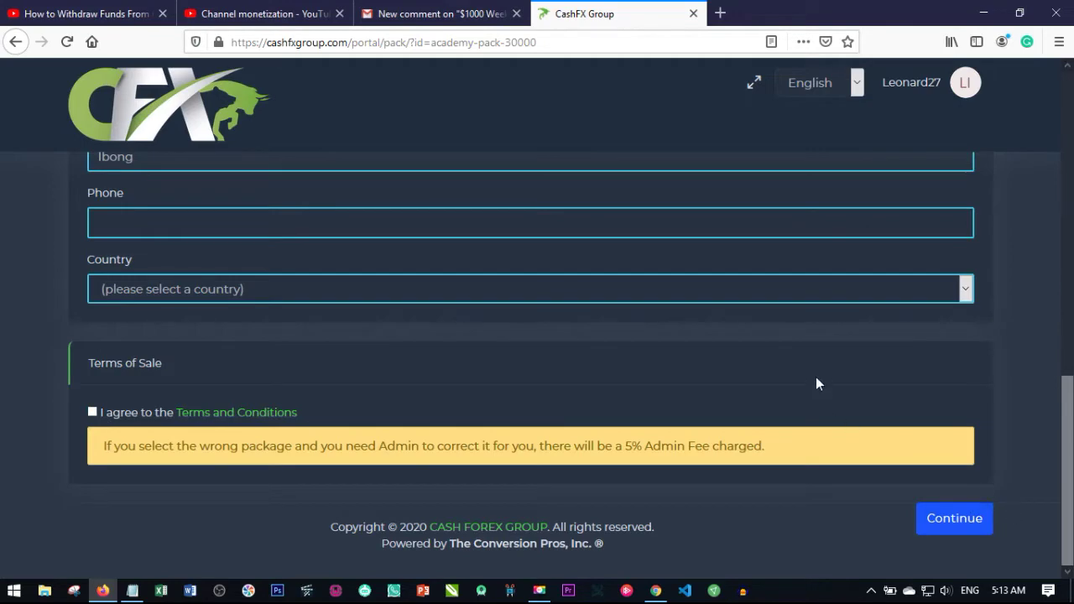
{"action": "scroll", "coordinate": [816, 384], "scroll_direction": "up", "scroll_amount": 10}
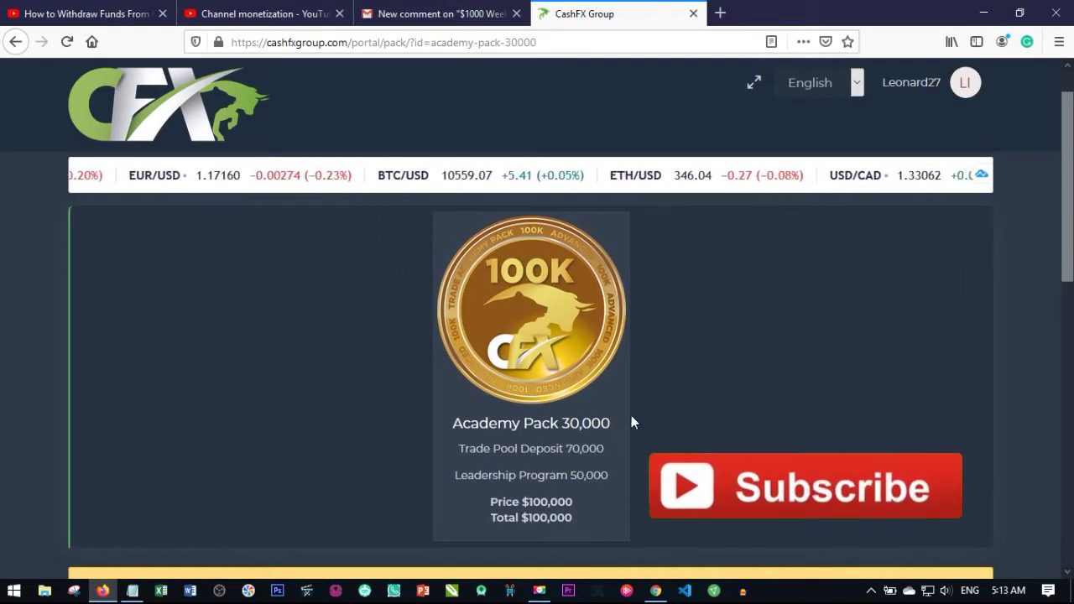
{"action": "scroll", "coordinate": [537, 377], "scroll_direction": "up", "scroll_amount": 1}
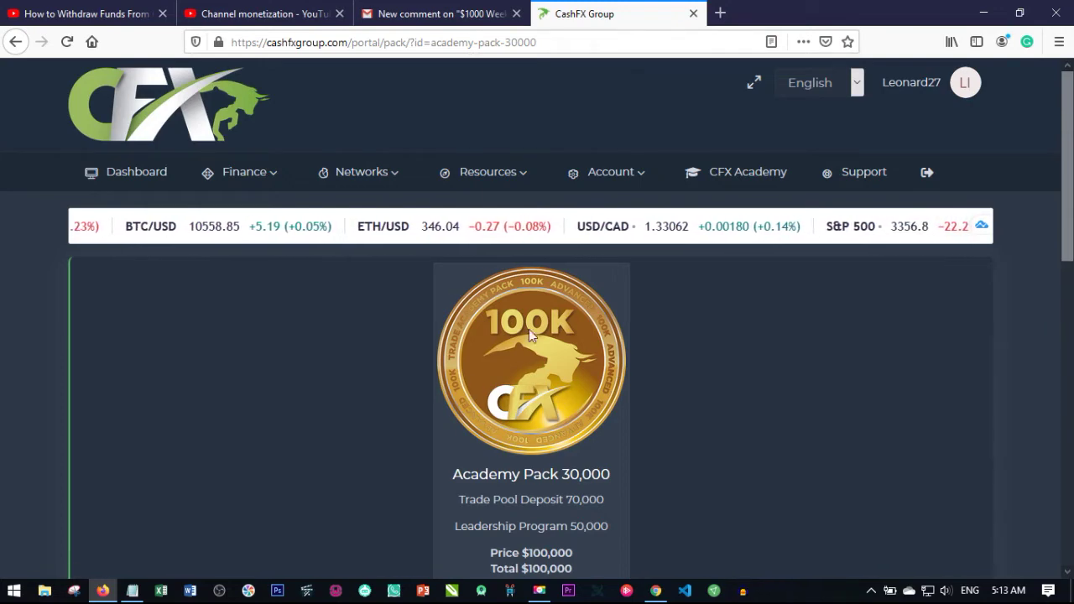
{"action": "scroll", "coordinate": [511, 386], "scroll_direction": "down", "scroll_amount": 2}
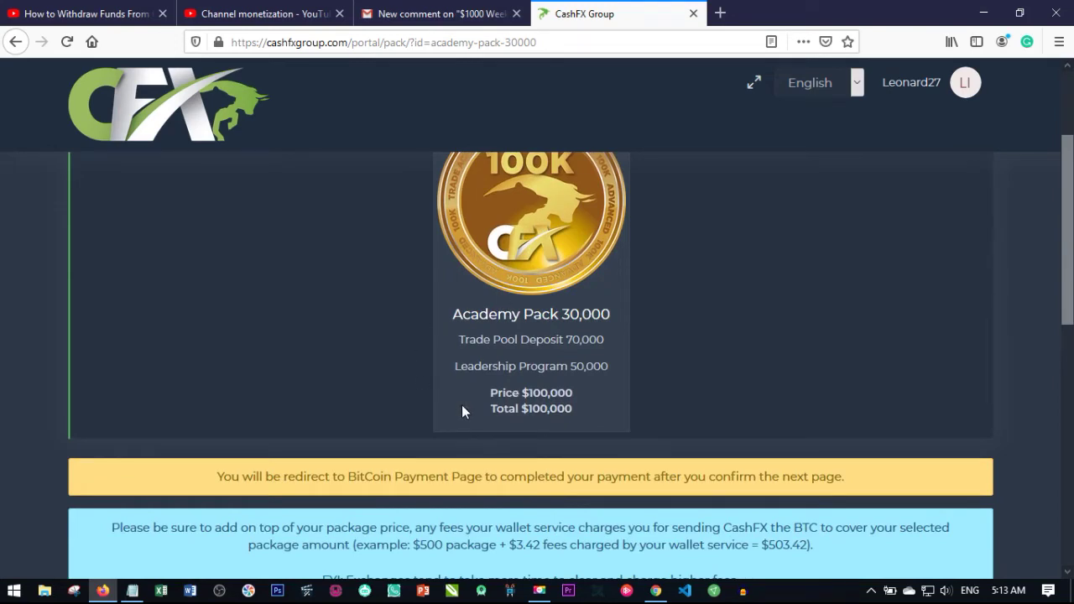
{"action": "scroll", "coordinate": [449, 387], "scroll_direction": "up", "scroll_amount": 2}
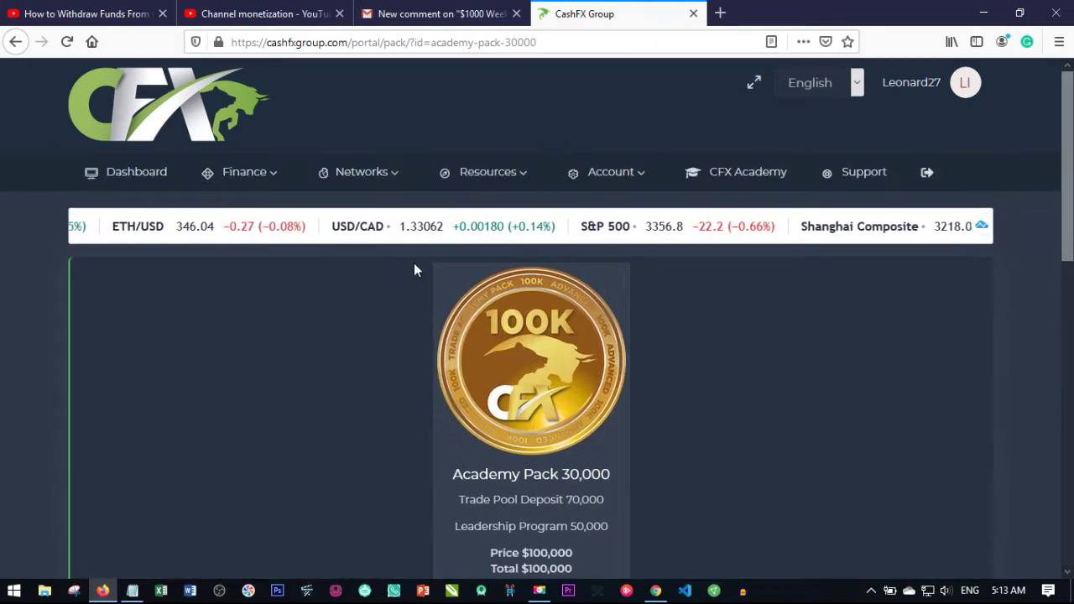
Return to the membership selection through the dashboard, dismiss the package prompt and choose Academy + Trading Pack.
{"action": "left_click", "coordinate": [136, 178]}
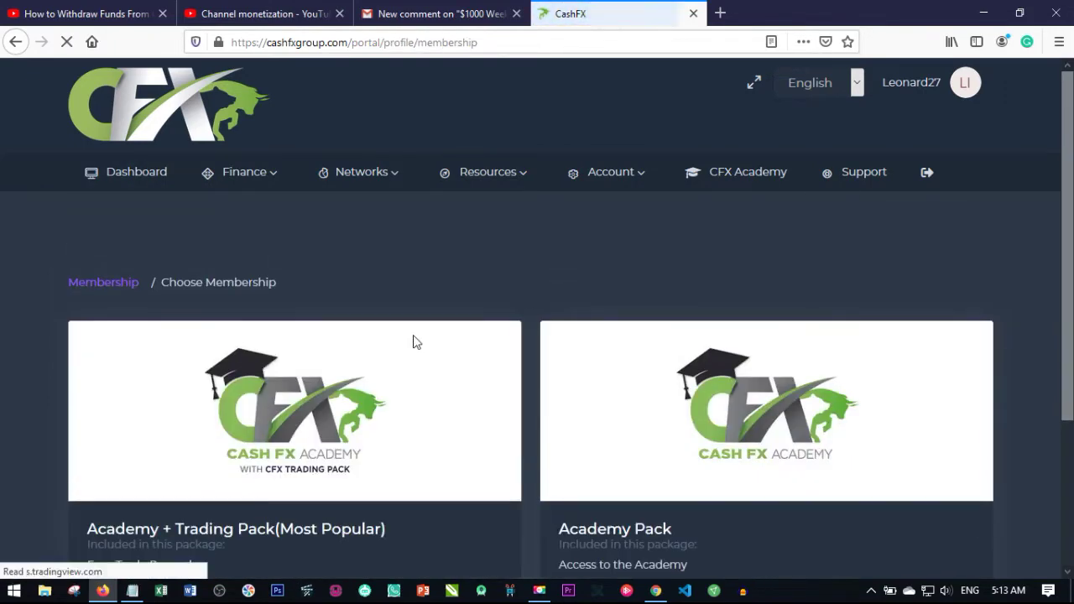
{"action": "scroll", "coordinate": [253, 377], "scroll_direction": "down", "scroll_amount": 3}
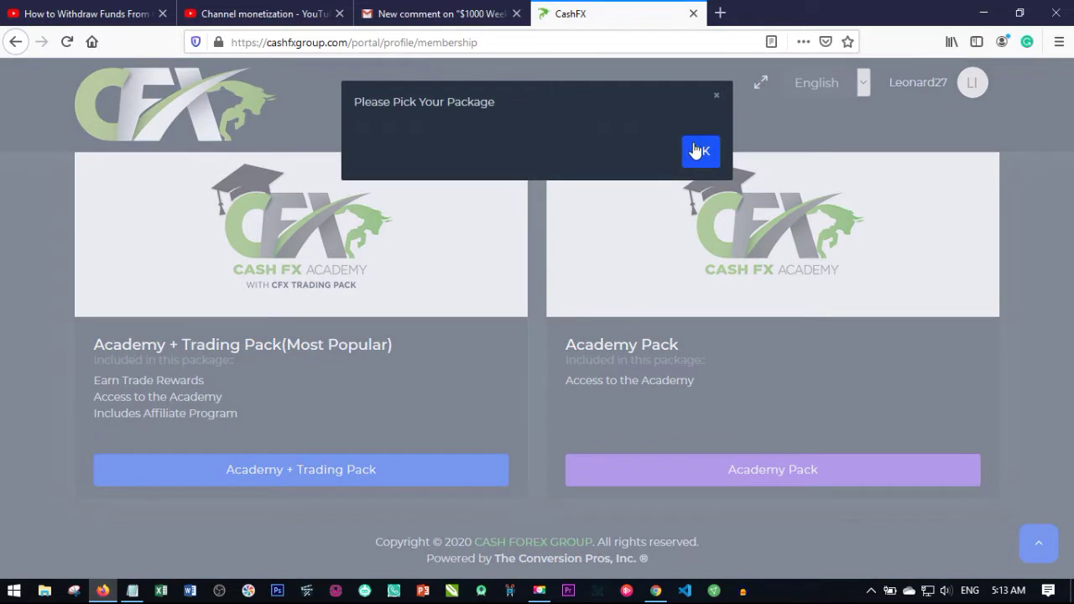
{"action": "left_click", "coordinate": [699, 150]}
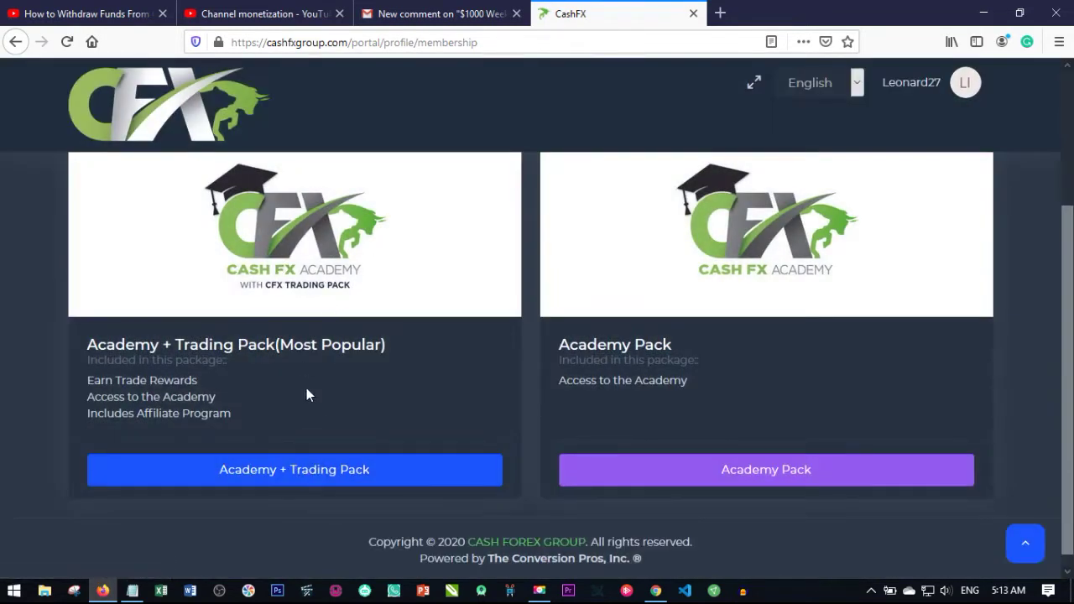
{"action": "left_click", "coordinate": [327, 472]}
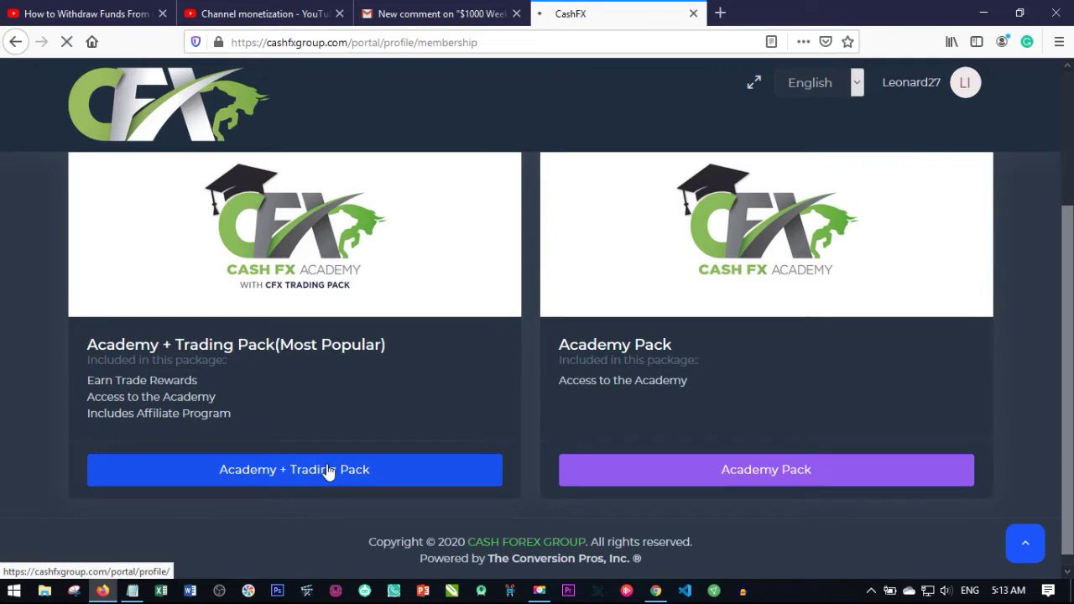
Start buying Academy Pack 150 from the Elemental packs and go to its personal information form.
{"action": "scroll", "coordinate": [432, 353], "scroll_direction": "down", "scroll_amount": 3}
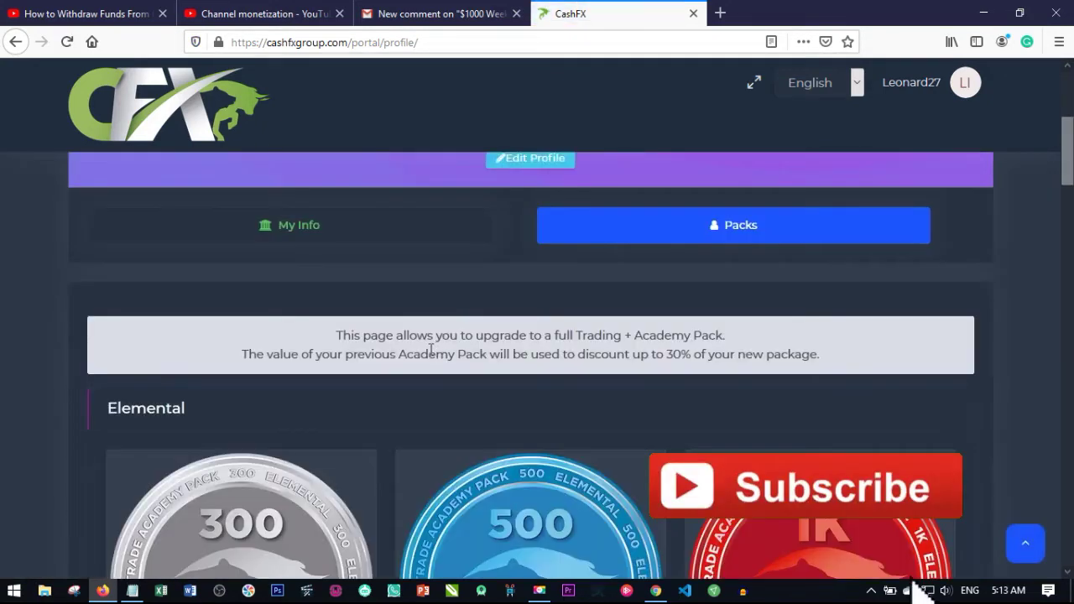
{"action": "scroll", "coordinate": [432, 351], "scroll_direction": "down", "scroll_amount": 4}
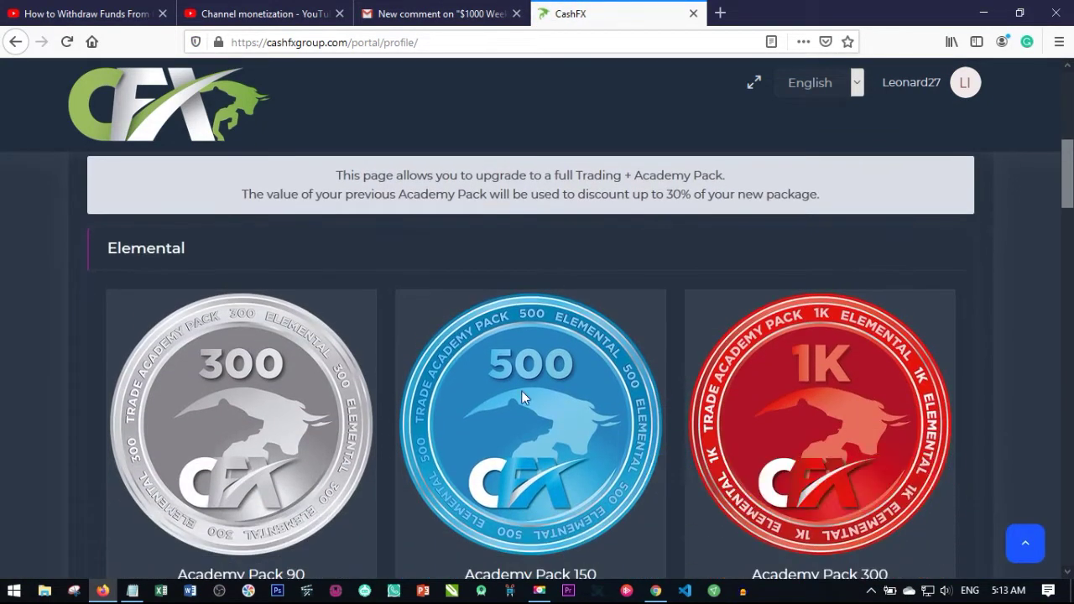
{"action": "scroll", "coordinate": [470, 394], "scroll_direction": "down", "scroll_amount": 1}
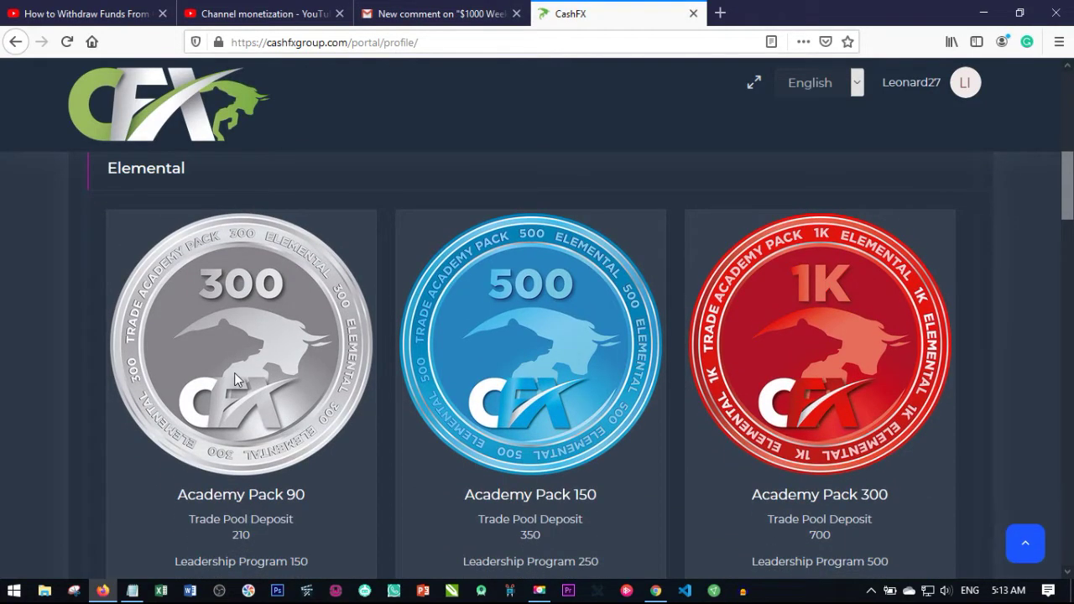
{"action": "scroll", "coordinate": [523, 390], "scroll_direction": "down", "scroll_amount": 3}
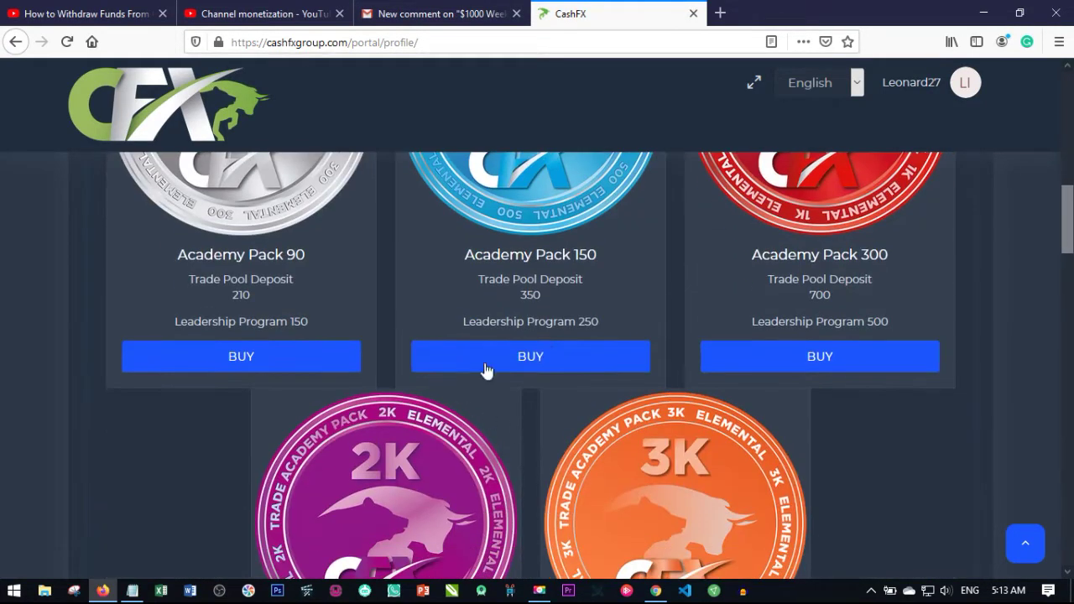
{"action": "left_click", "coordinate": [537, 359]}
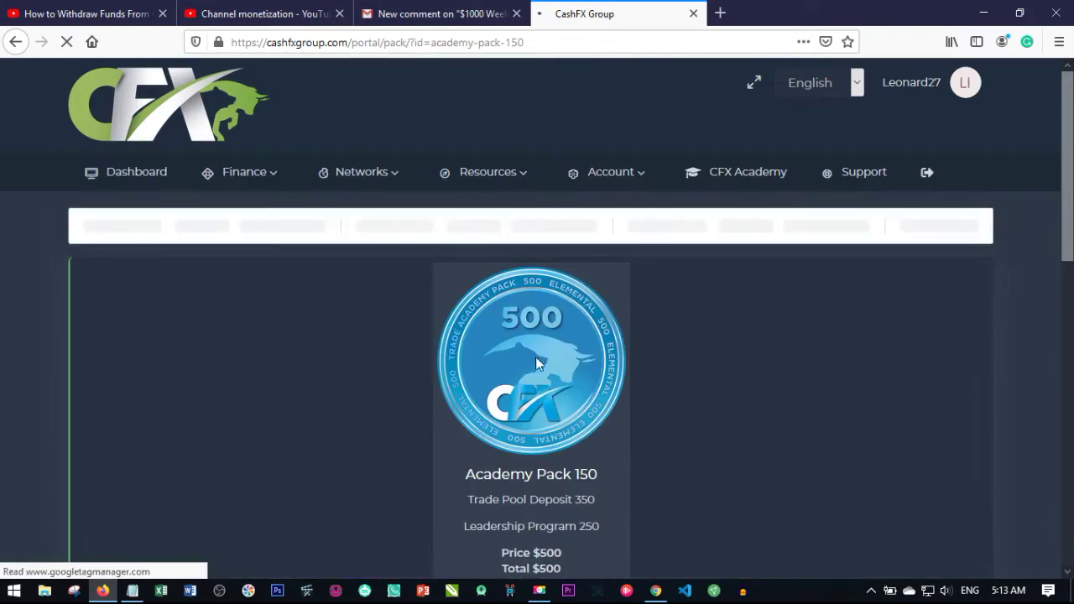
{"action": "scroll", "coordinate": [520, 369], "scroll_direction": "down", "scroll_amount": 5}
{"action": "scroll", "coordinate": [377, 394], "scroll_direction": "down", "scroll_amount": 1}
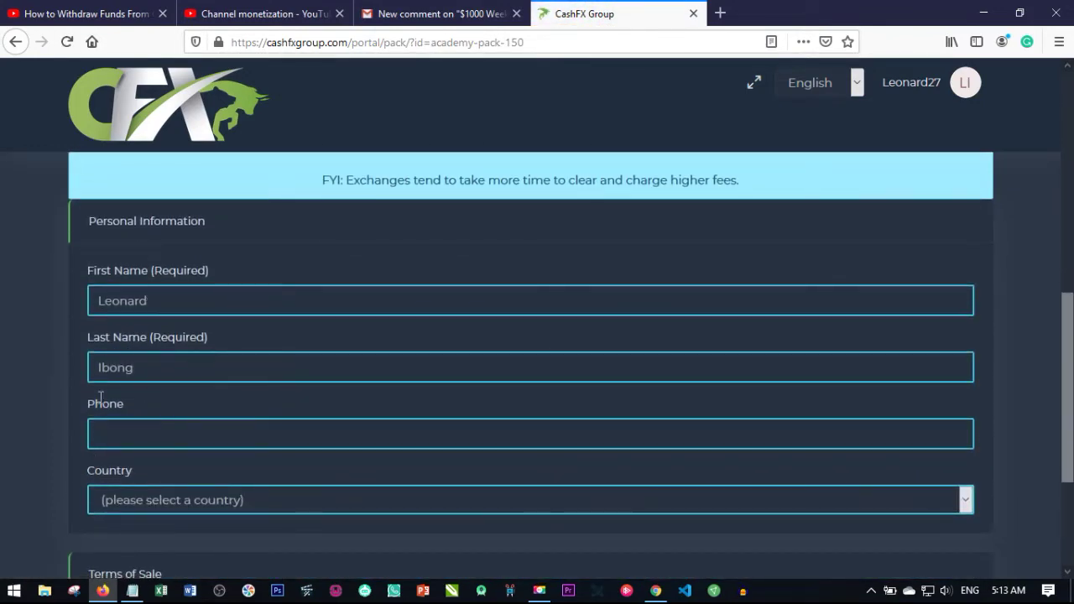
{"action": "scroll", "coordinate": [160, 467], "scroll_direction": "down", "scroll_amount": 1}
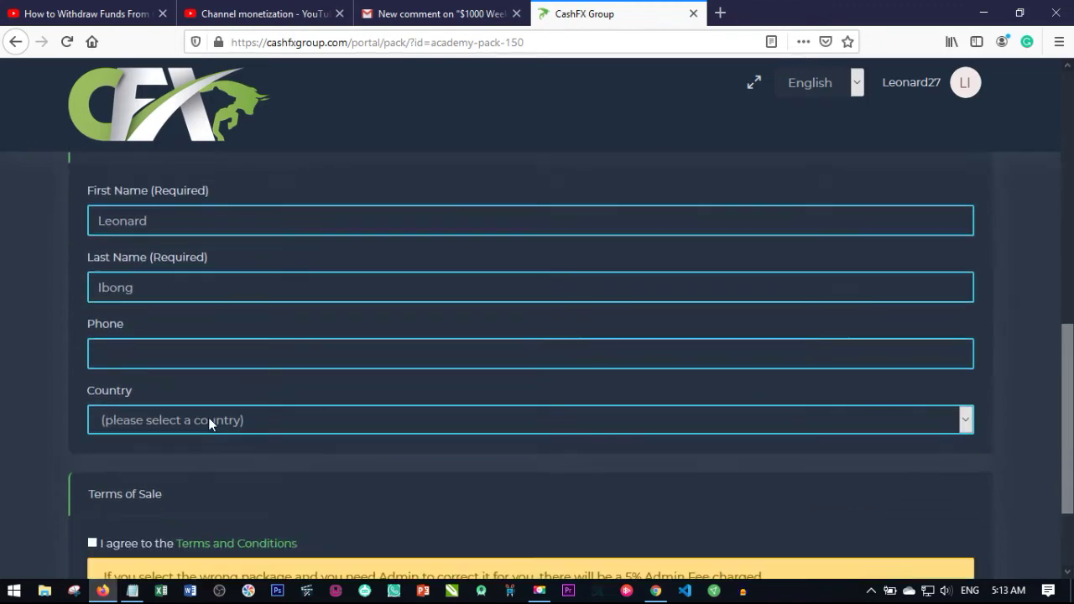
Set the country to Nigeria and submit the purchase form with the Terms and Conditions accepted.
{"action": "left_click", "coordinate": [208, 417]}
{"action": "scroll", "coordinate": [172, 311], "scroll_direction": "down", "scroll_amount": 20}
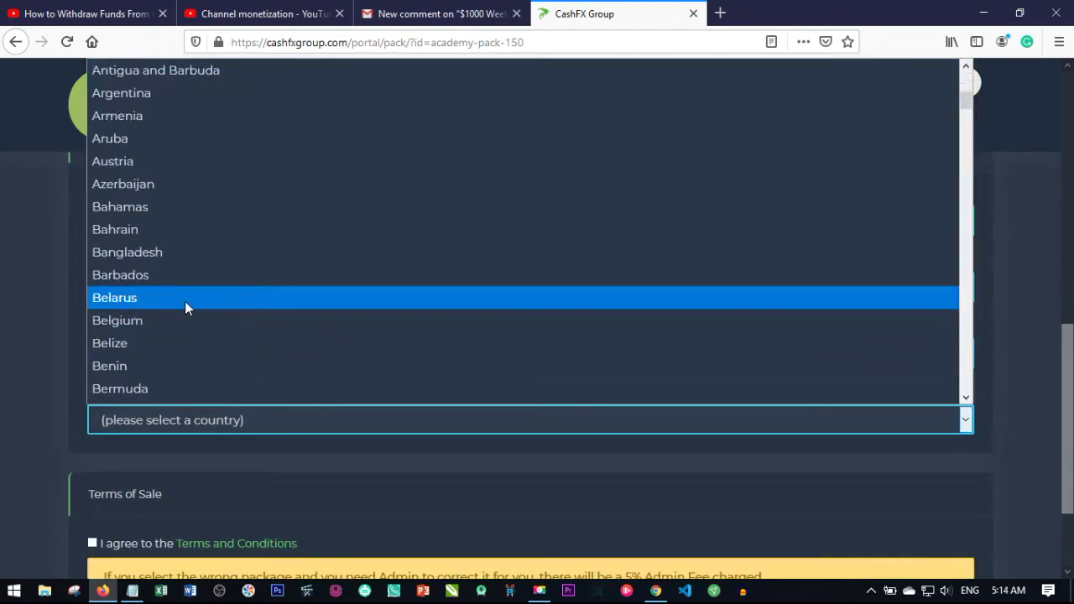
{"action": "scroll", "coordinate": [150, 305], "scroll_direction": "down", "scroll_amount": 18}
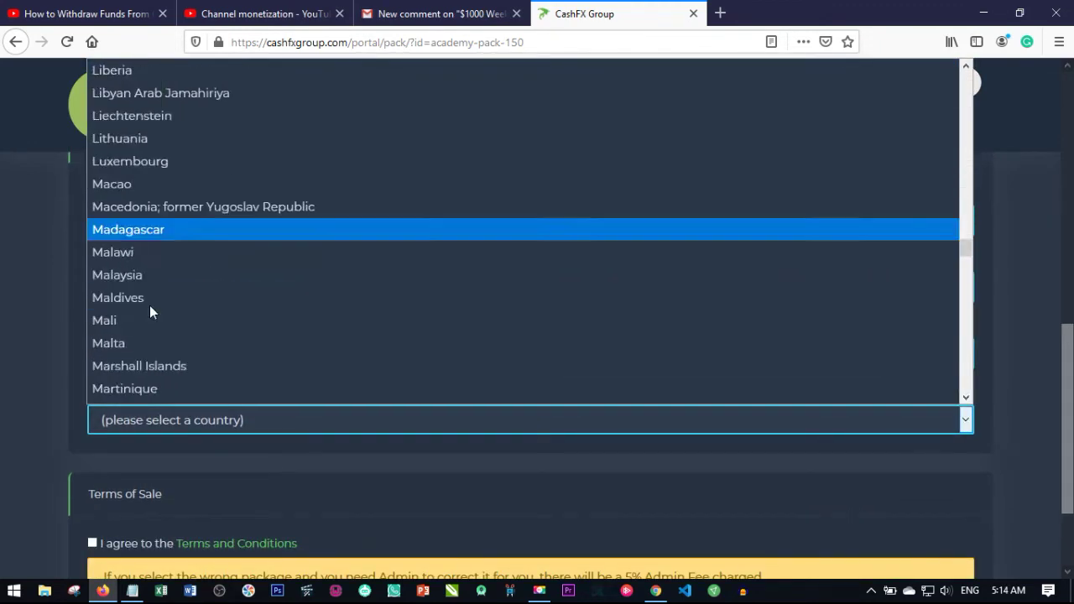
{"action": "scroll", "coordinate": [139, 312], "scroll_direction": "down", "scroll_amount": 2}
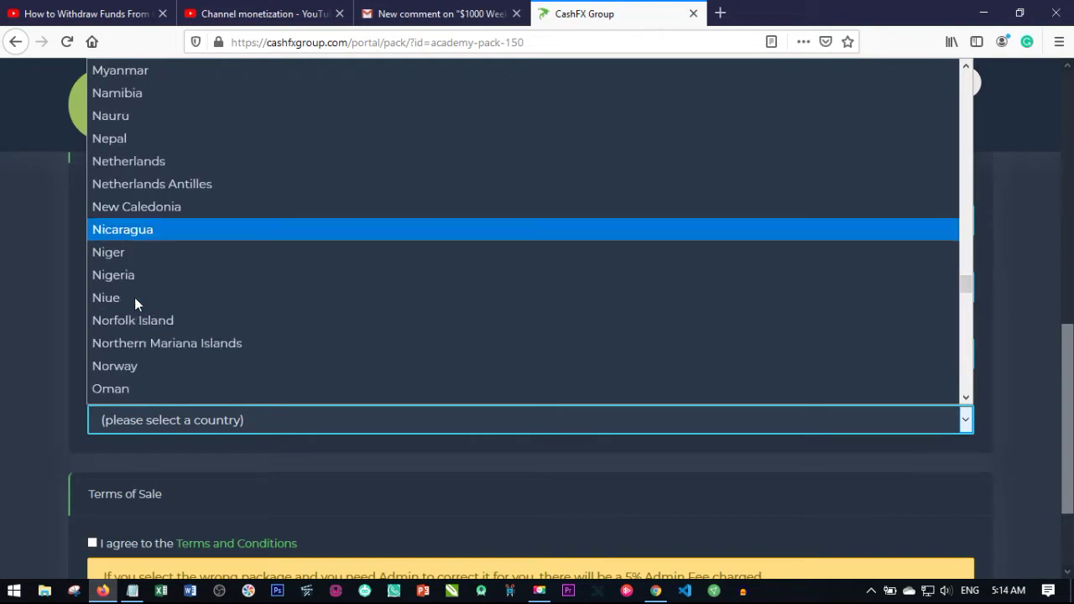
{"action": "scroll", "coordinate": [269, 438], "scroll_direction": "down", "scroll_amount": 3}
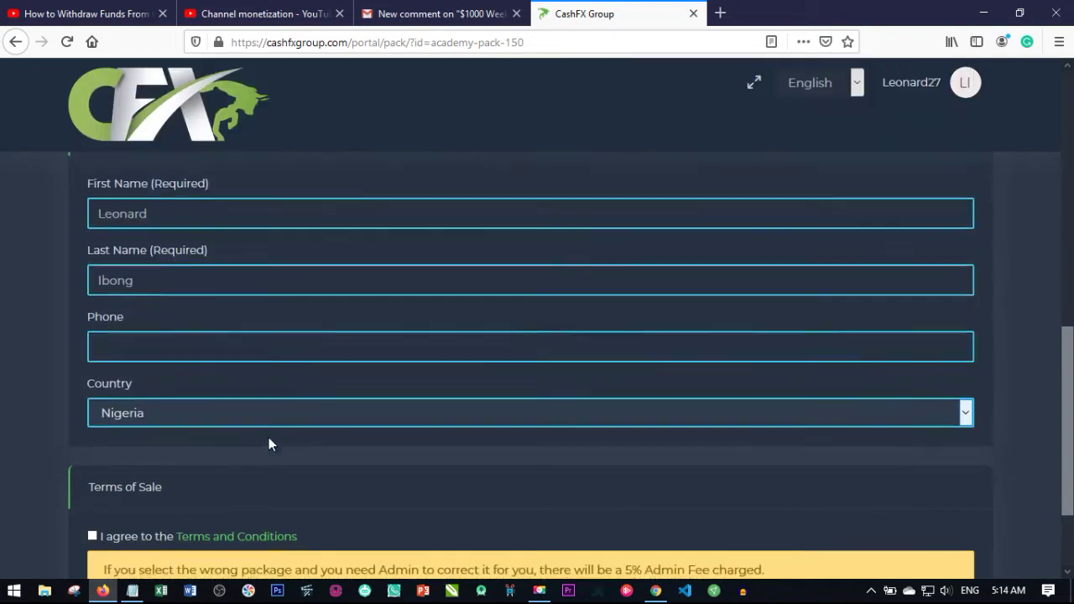
{"action": "left_click", "coordinate": [92, 412]}
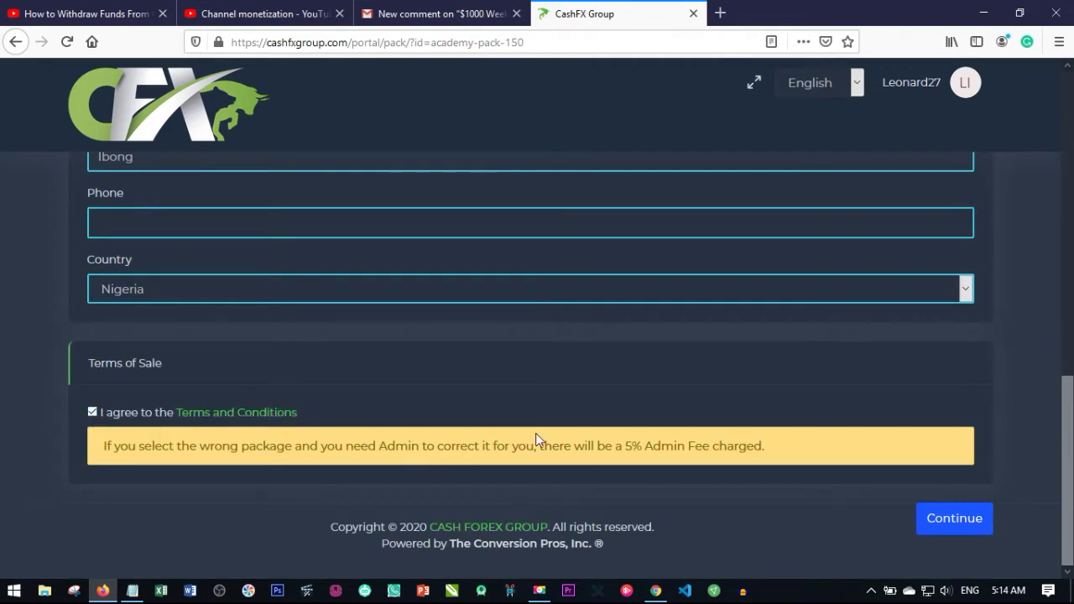
{"action": "left_click", "coordinate": [936, 520]}
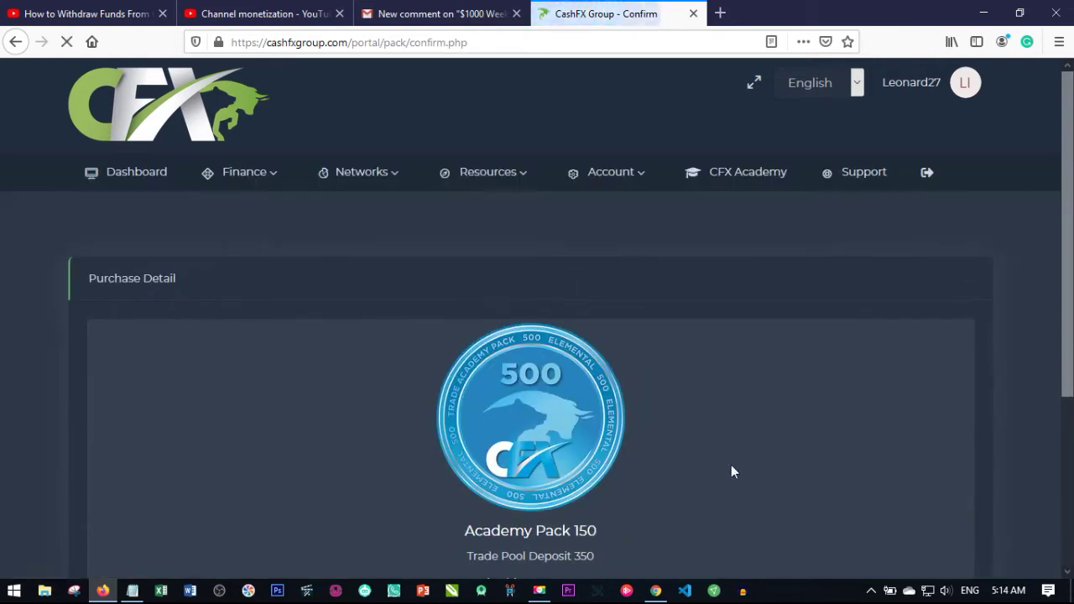
Confirm the order for Academy Pack 150 and go to the LivePay.io Bitcoin payment details.
{"action": "scroll", "coordinate": [675, 449], "scroll_direction": "down", "scroll_amount": 3}
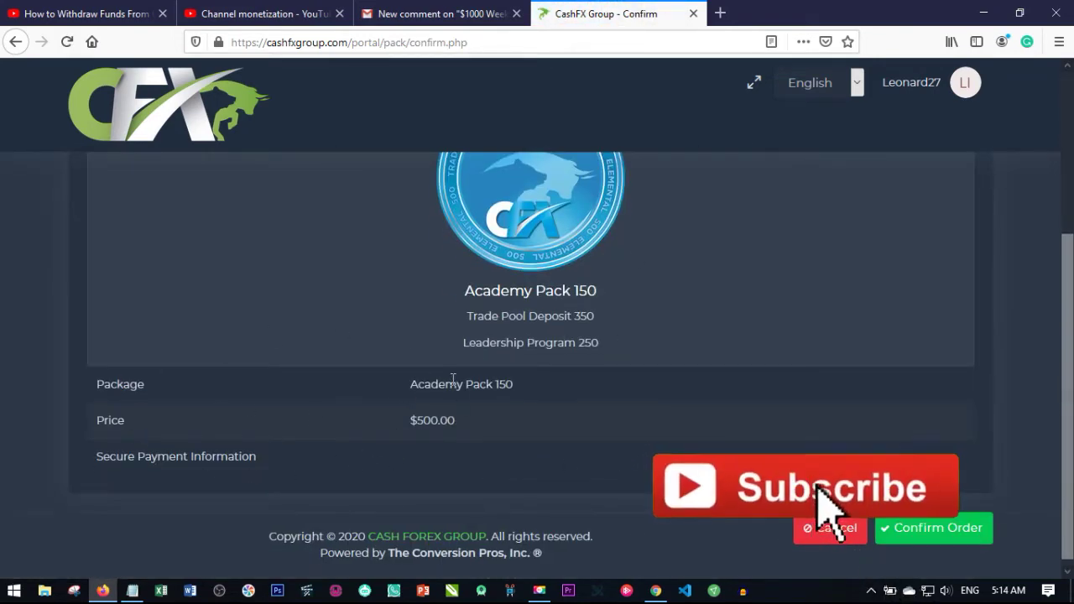
{"action": "scroll", "coordinate": [849, 353], "scroll_direction": "down", "scroll_amount": 1}
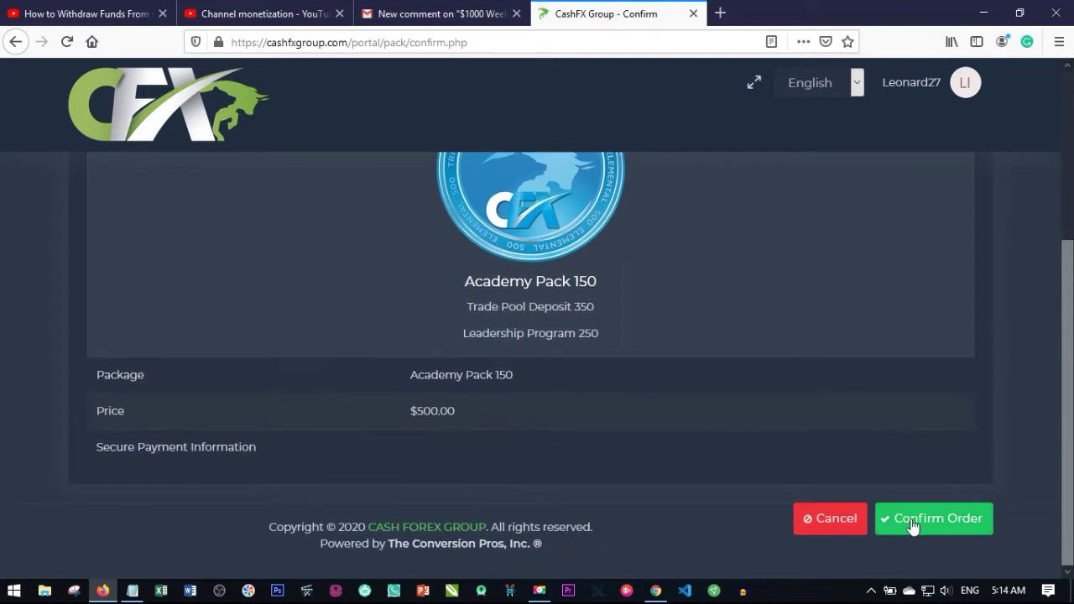
{"action": "left_click", "coordinate": [917, 524]}
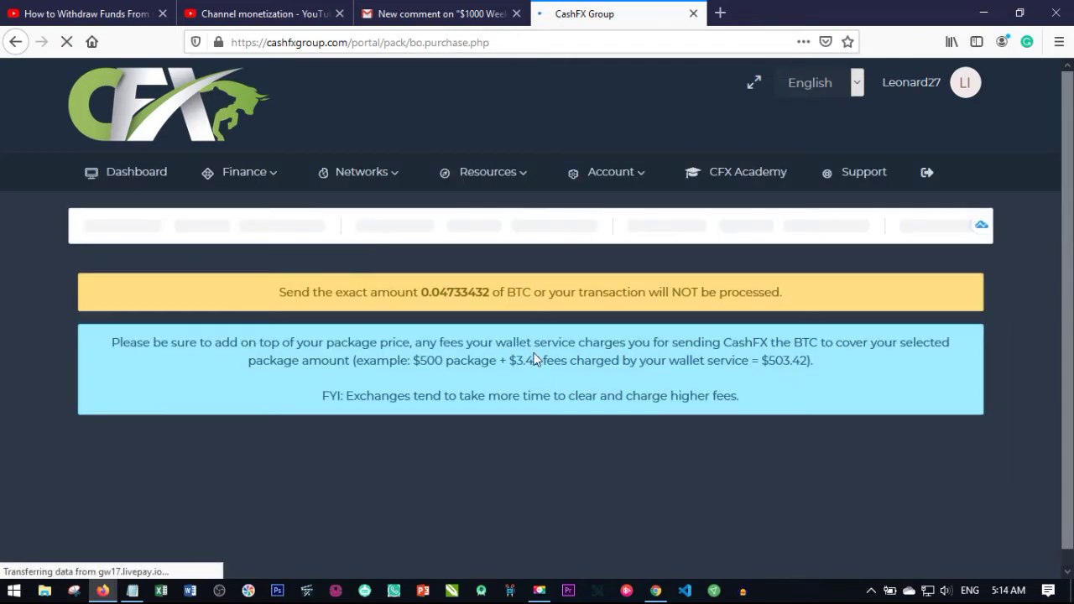
{"action": "scroll", "coordinate": [534, 353], "scroll_direction": "down", "scroll_amount": 2}
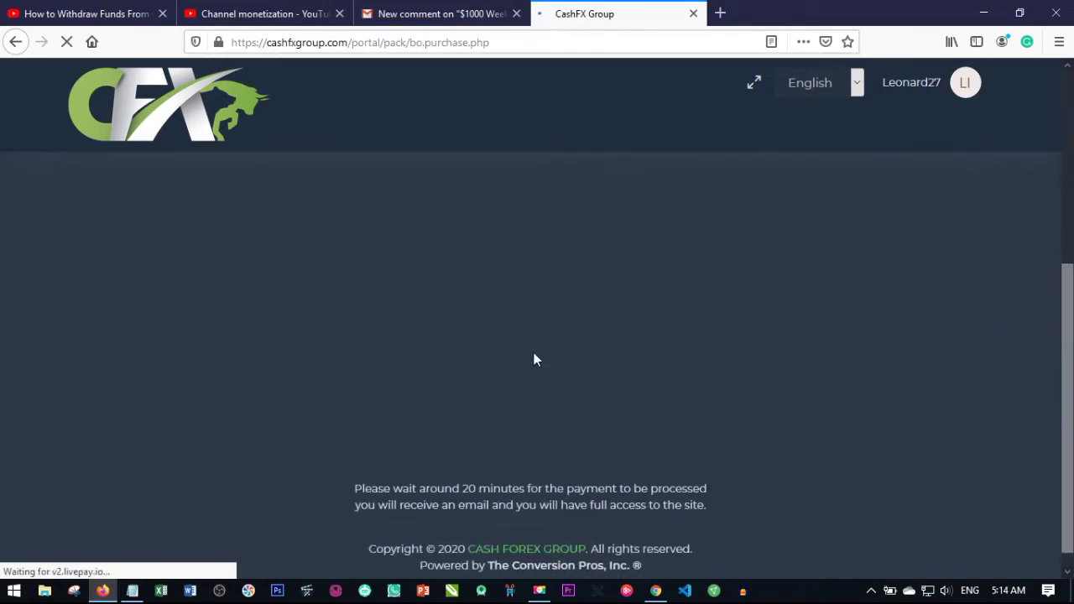
{"action": "scroll", "coordinate": [537, 361], "scroll_direction": "down", "scroll_amount": 1}
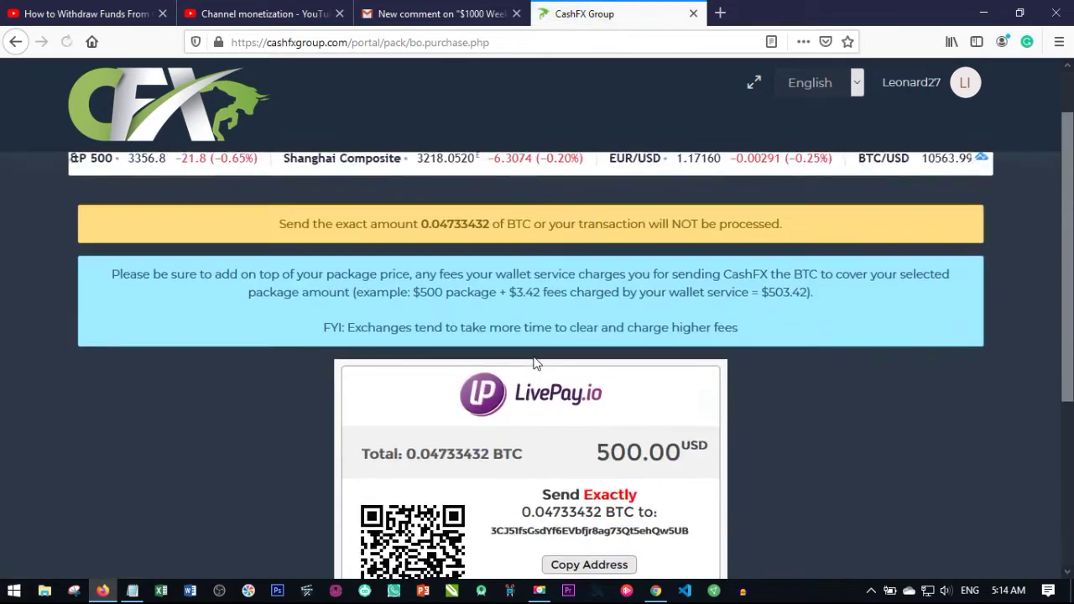
{"action": "scroll", "coordinate": [625, 393], "scroll_direction": "down", "scroll_amount": 3}
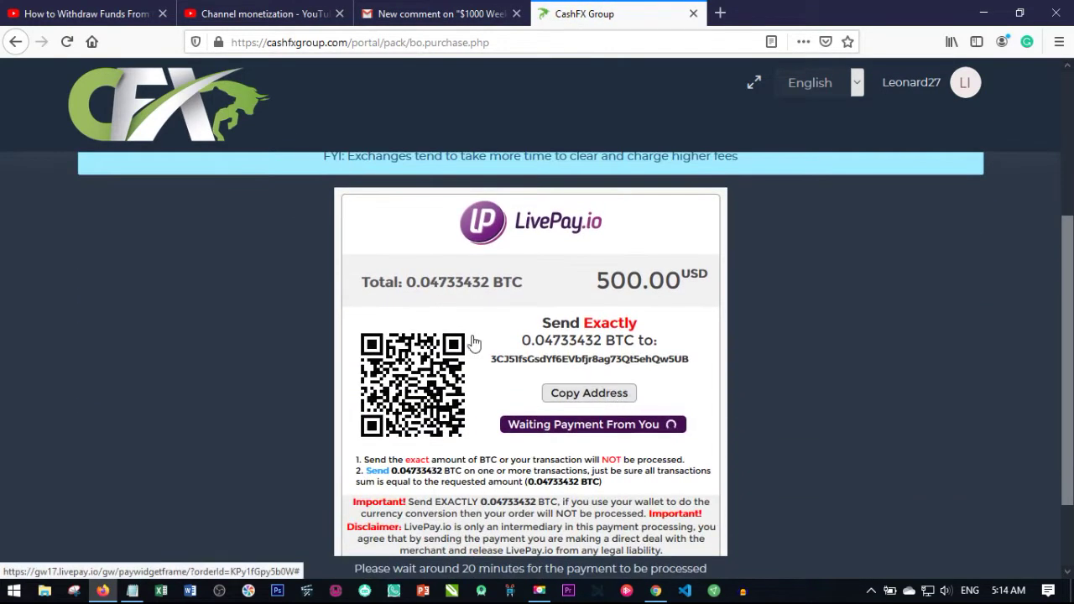